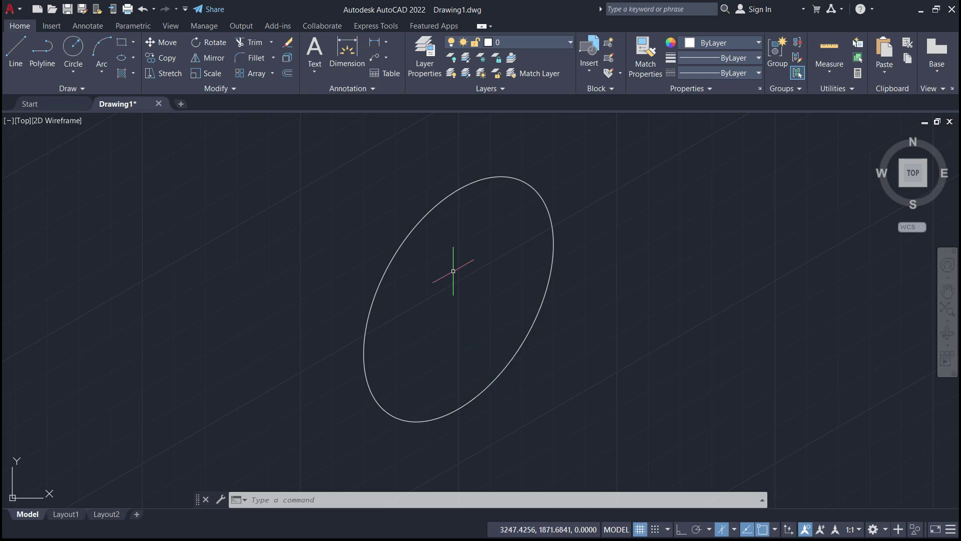
# - Try a radius dimension on the ellipse, then cancel it
pyautogui.click(386, 42)
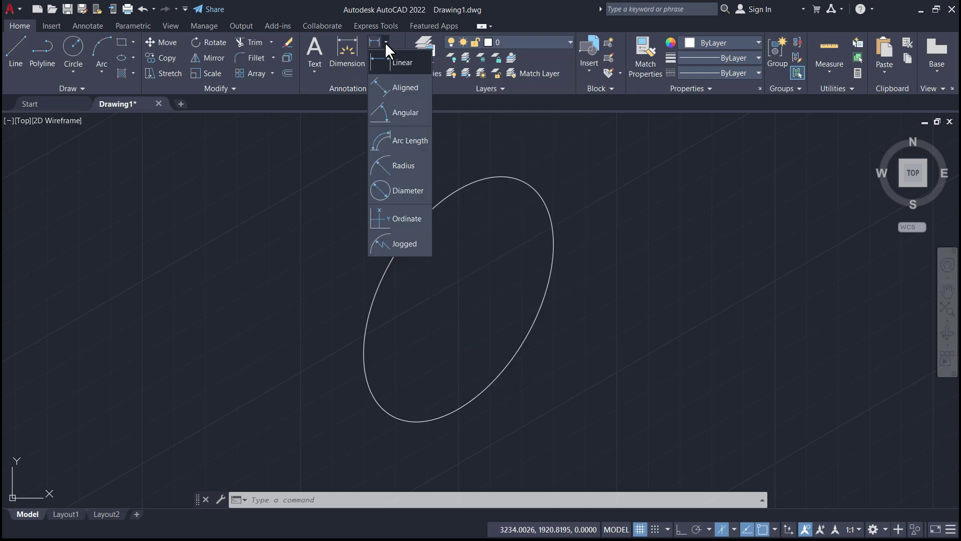
pyautogui.click(398, 166)
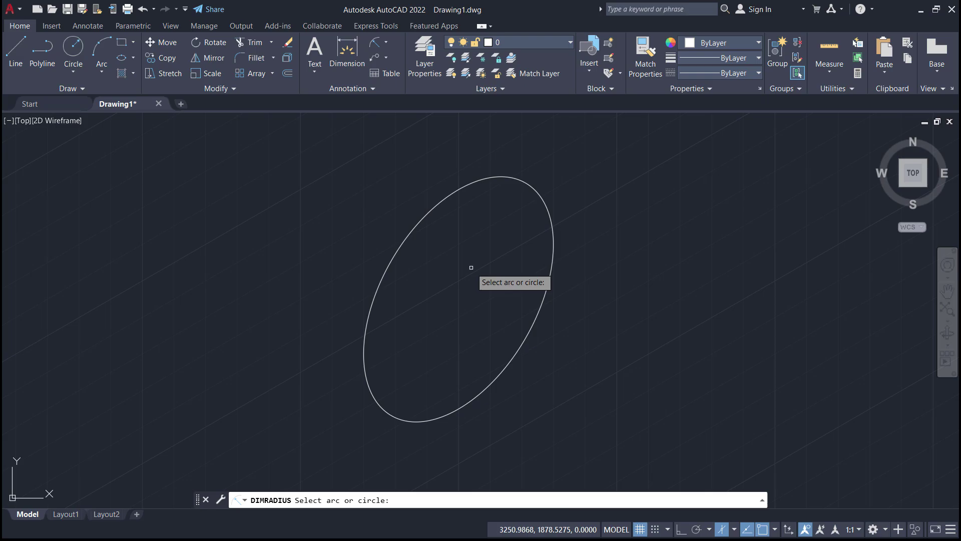
pyautogui.click(467, 193)
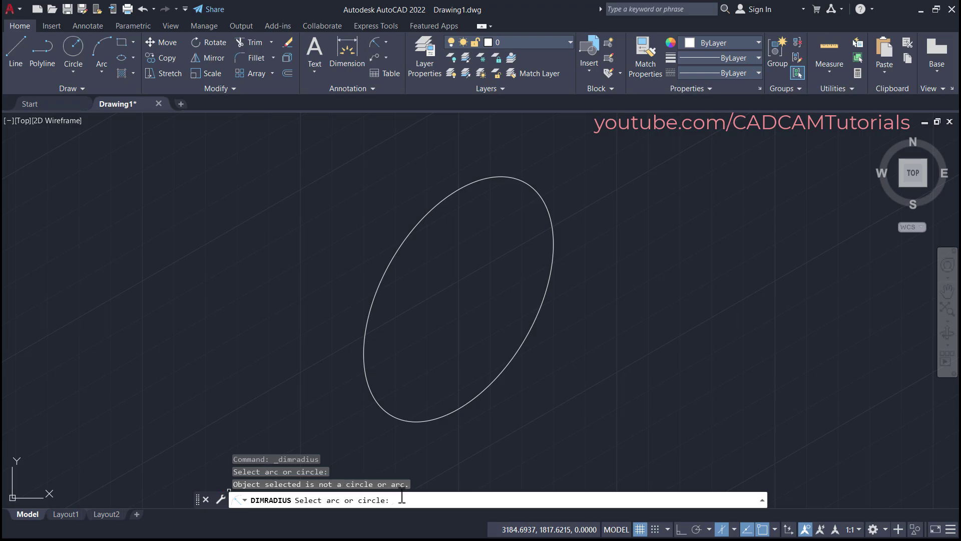
pyautogui.press('Escape')
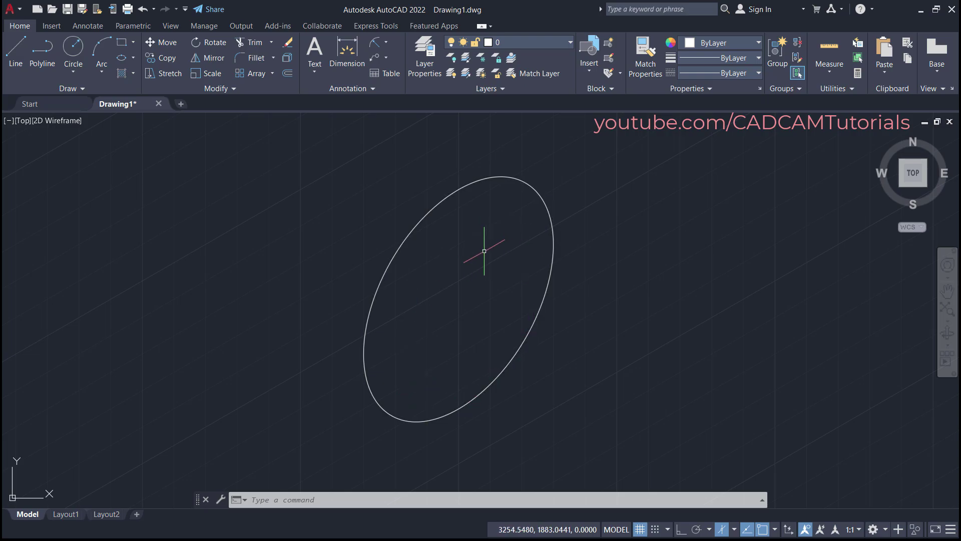
# - Add a leader from the ellipse's top edge, landing up-right, labelled R30
pyautogui.click(377, 55)
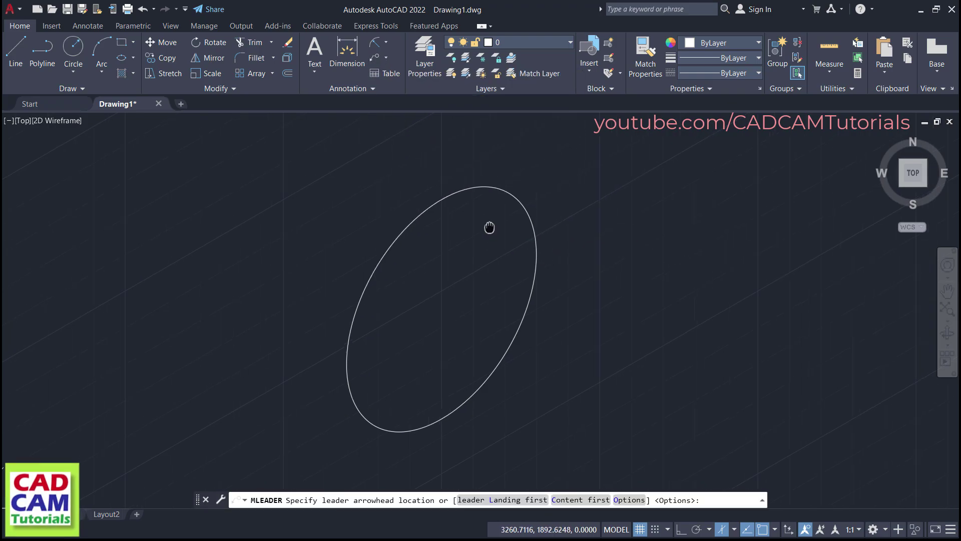
pyautogui.moveTo(489, 225); pyautogui.dragTo(455, 266, button='middle')
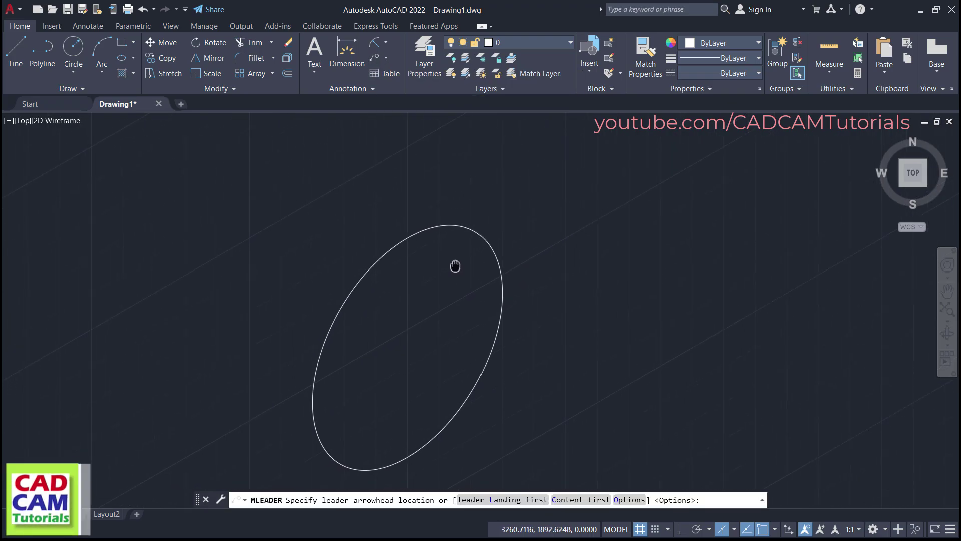
pyautogui.click(475, 231)
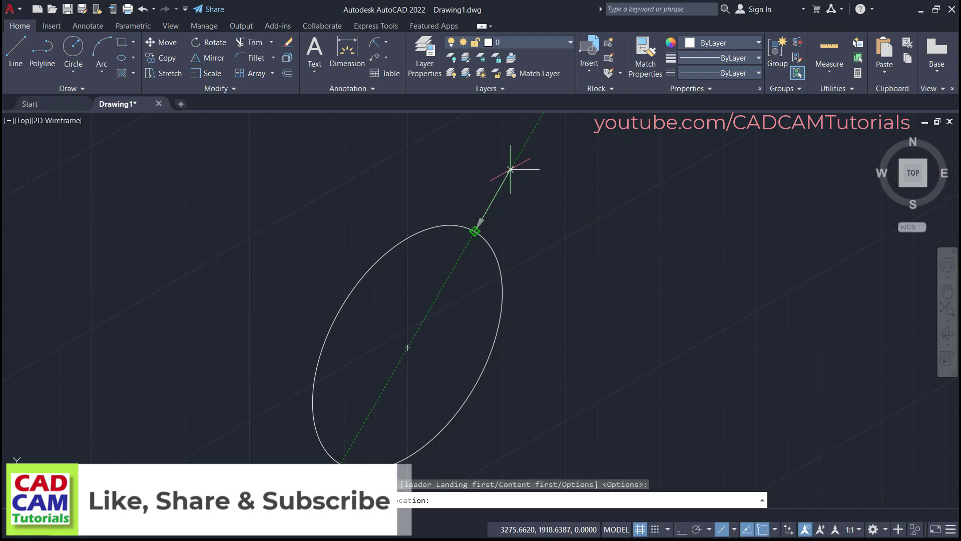
pyautogui.click(509, 169)
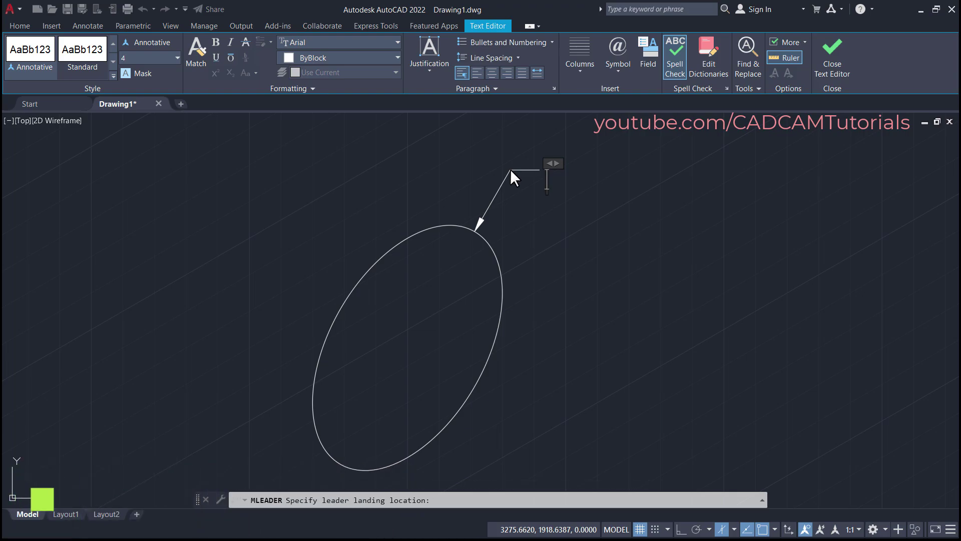
pyautogui.write('R')
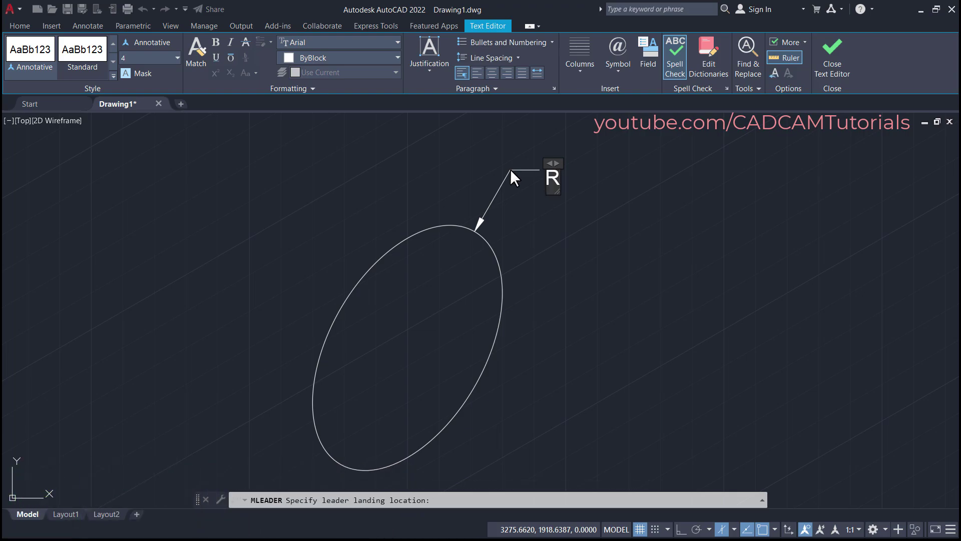
pyautogui.write('30')
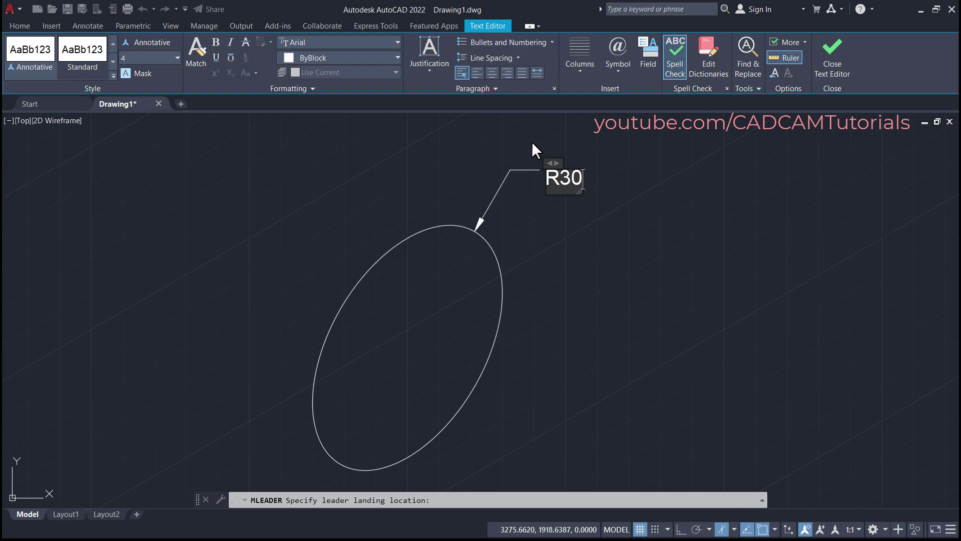
pyautogui.click(619, 264)
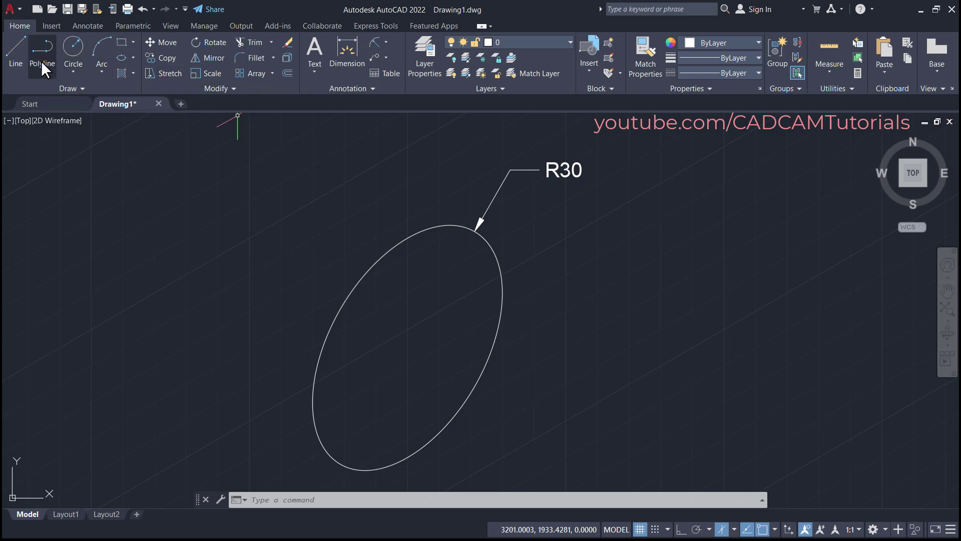
# - Draw a line from the R30 leader's point on the ellipse to its centre
pyautogui.click(19, 61)
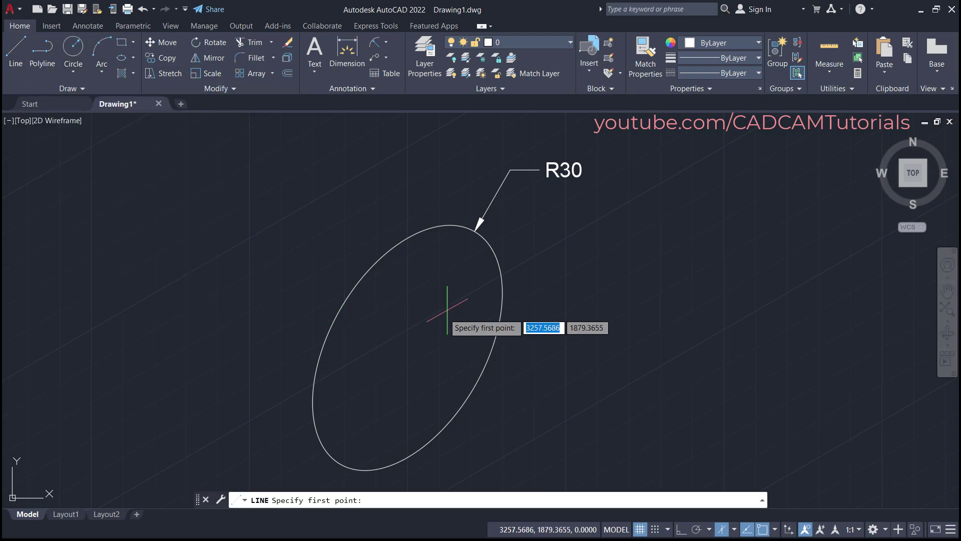
pyautogui.click(475, 231)
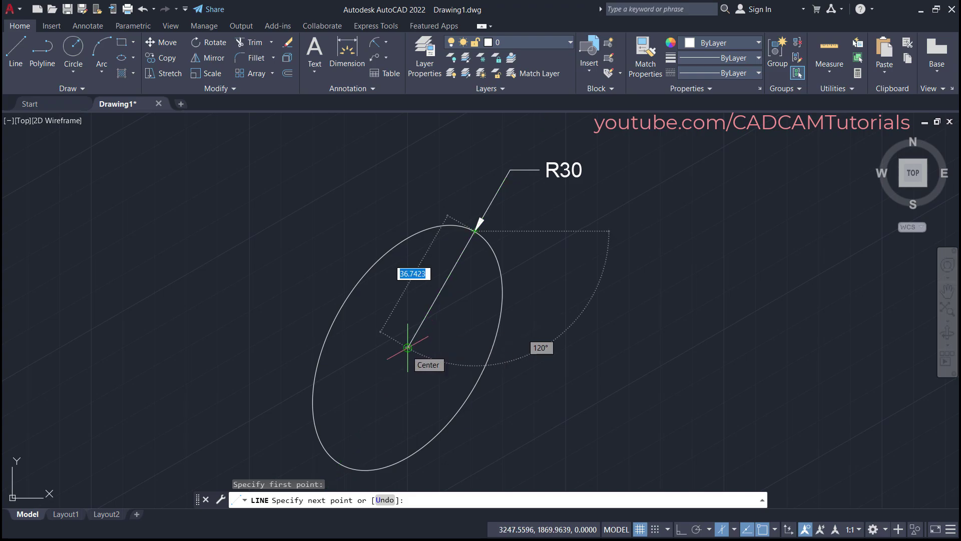
pyautogui.click(407, 347)
pyautogui.press('Escape')
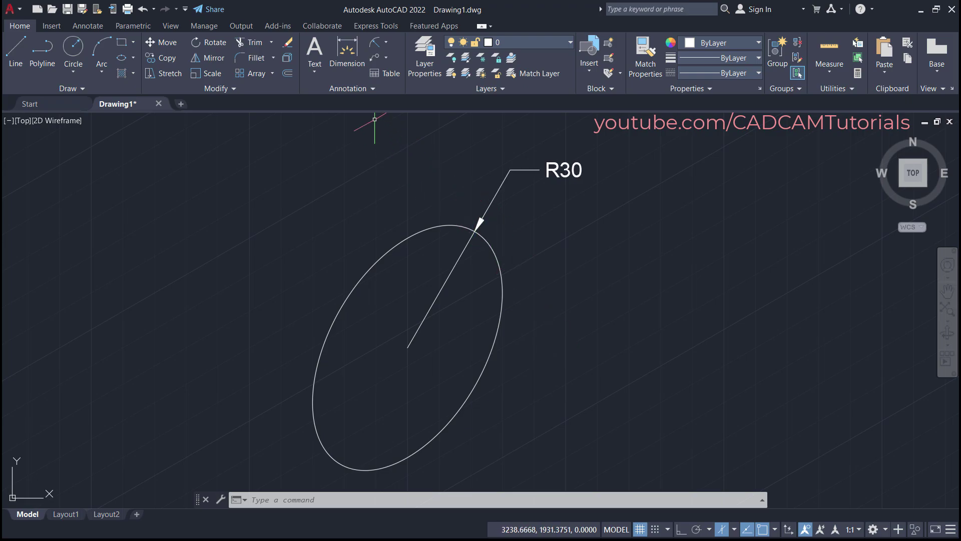
# - Place an aligned 42.43 dimension between the ellipse's two side quadrants across the minor axis
pyautogui.click(385, 42)
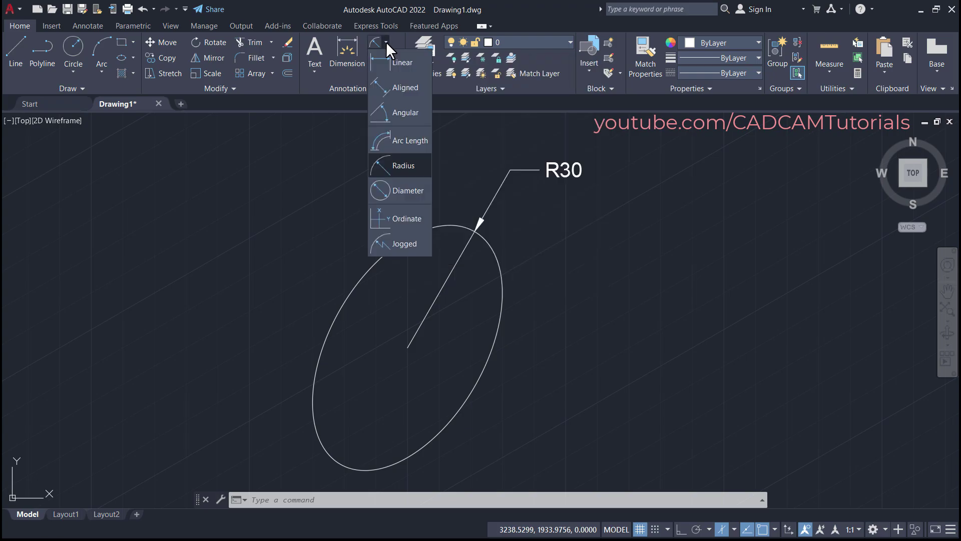
pyautogui.click(386, 89)
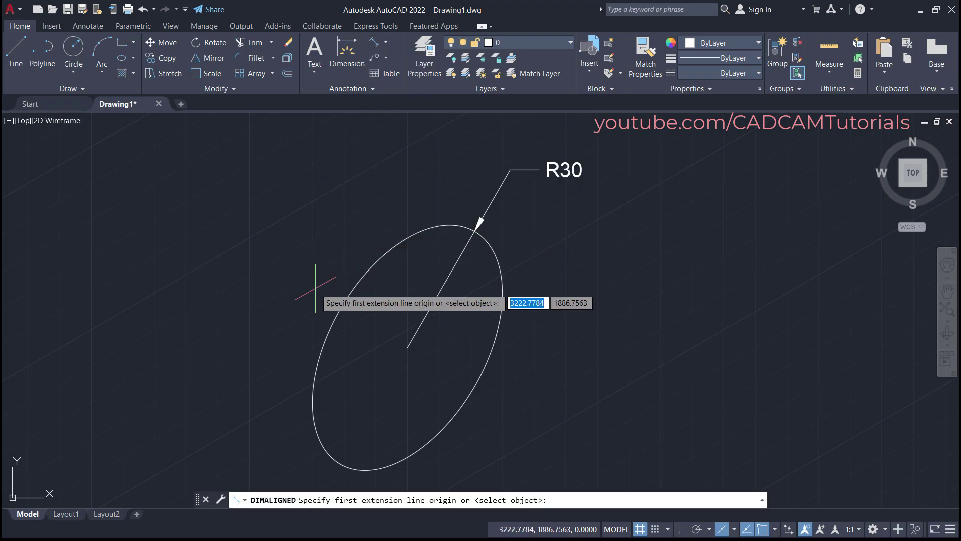
pyautogui.click(340, 309)
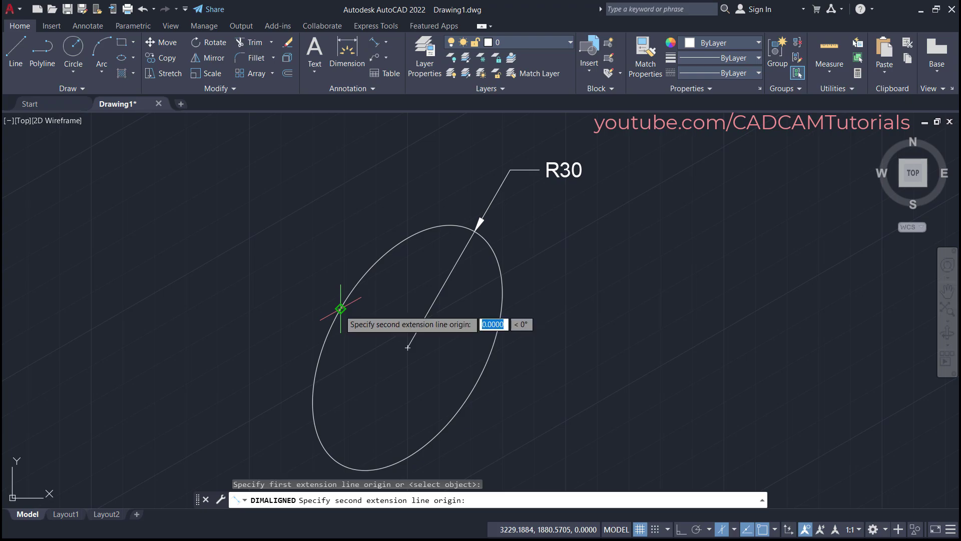
pyautogui.click(474, 386)
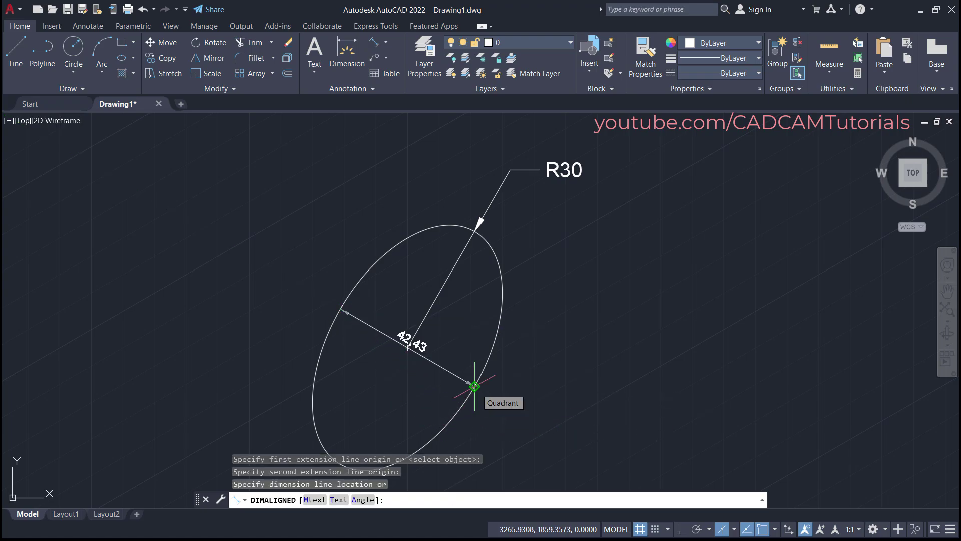
pyautogui.click(474, 386)
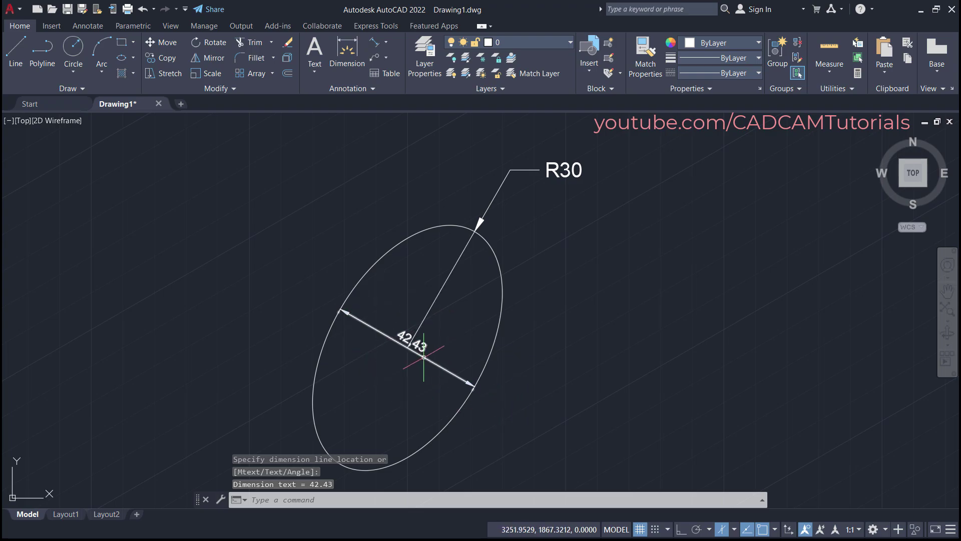
# - Replace the 42.43 dimension text with the diameter symbol and 60, reading Ø60
pyautogui.doubleClick(404, 334)
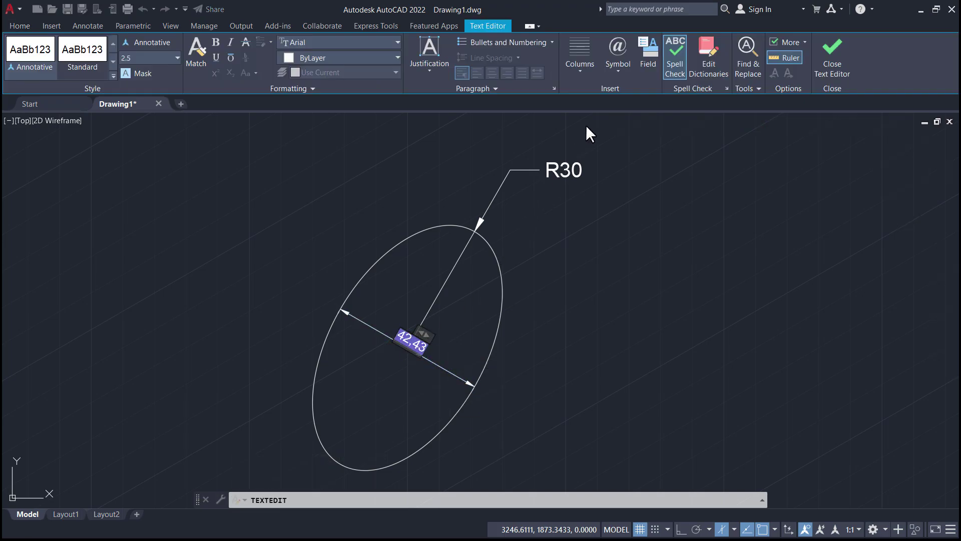
pyautogui.click(618, 70)
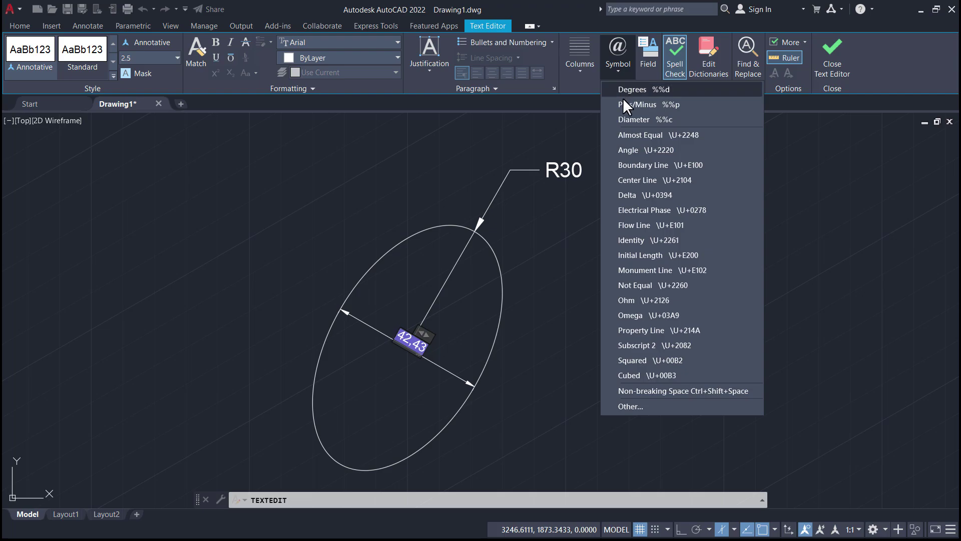
pyautogui.click(625, 118)
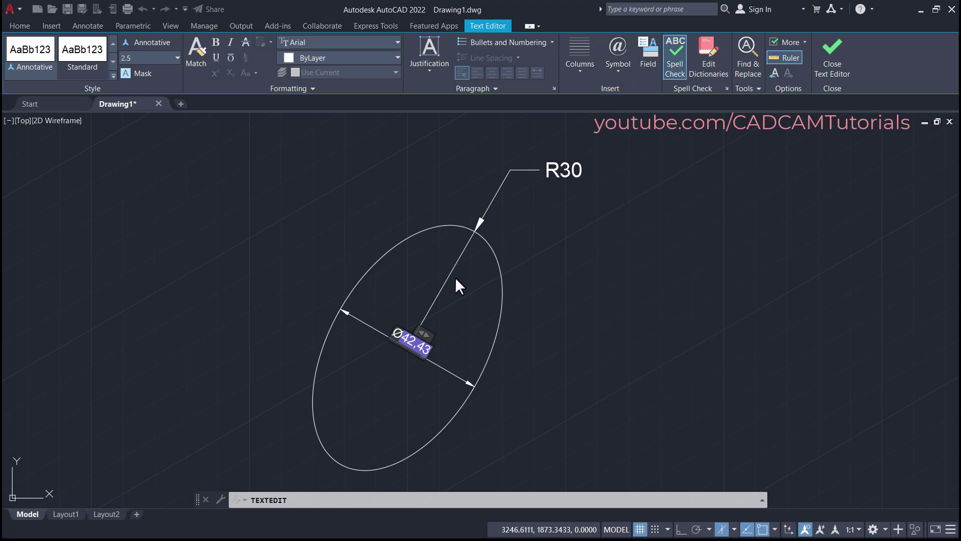
pyautogui.write('60')
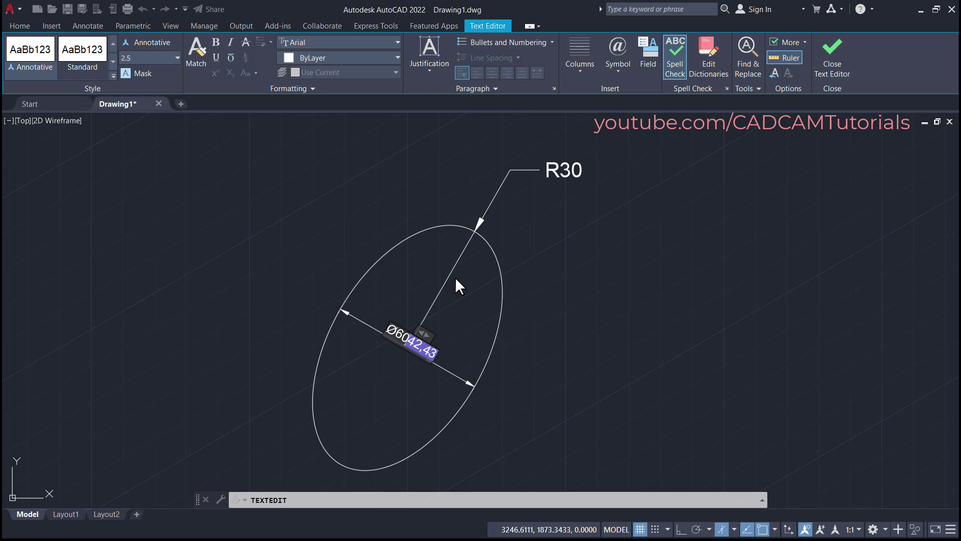
pyautogui.press('Delete')
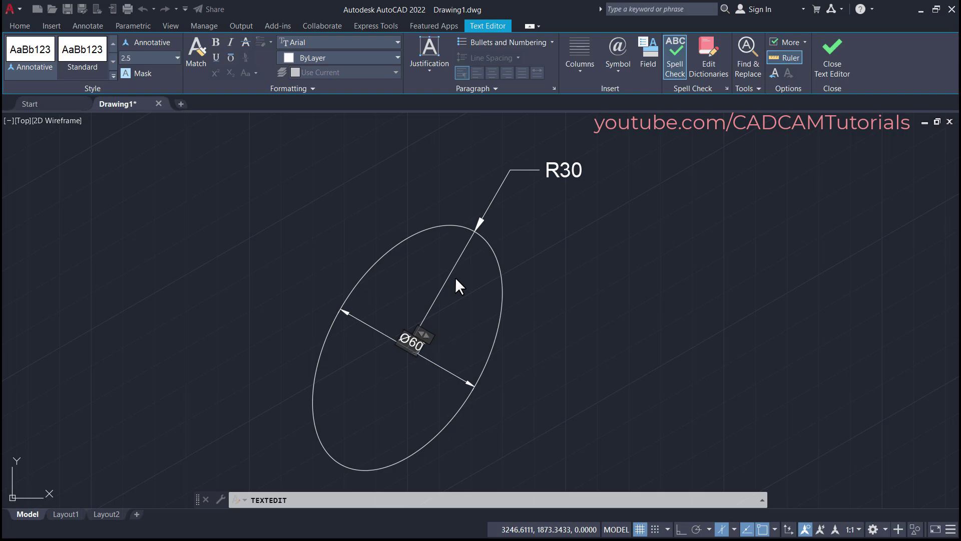
pyautogui.click(569, 323)
pyautogui.press('Escape')
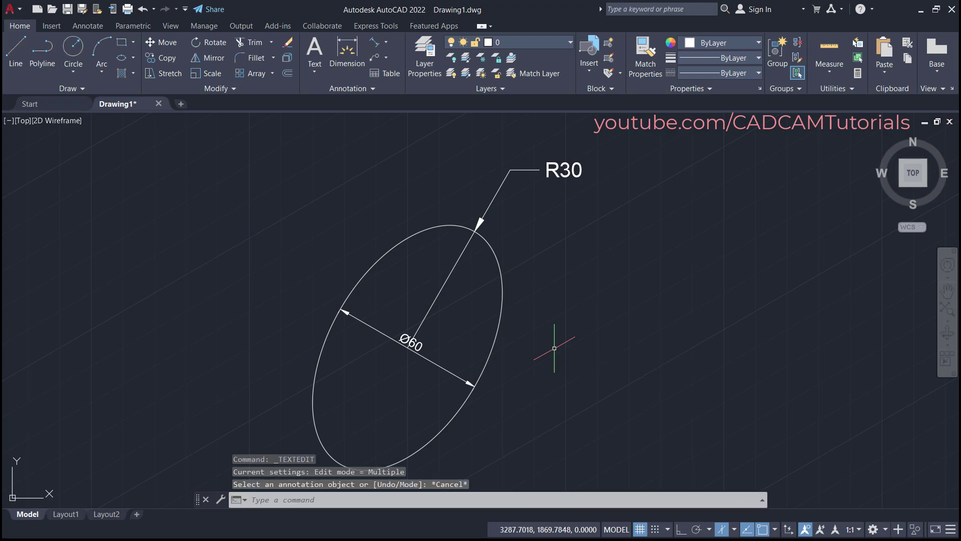
pyautogui.click(402, 342)
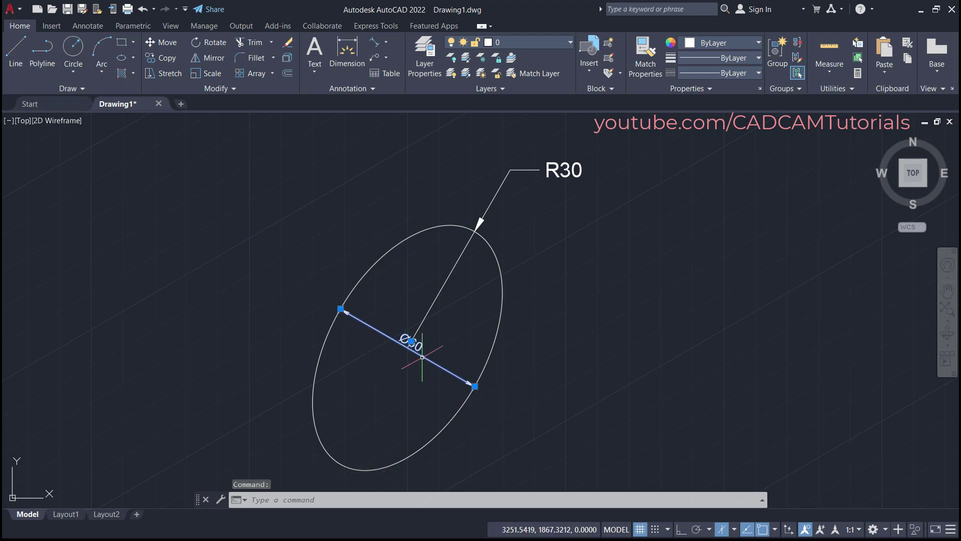
# - Move the Ø60 text with its dimension line outside the ellipse's upper-left edge
pyautogui.moveTo(411, 341)
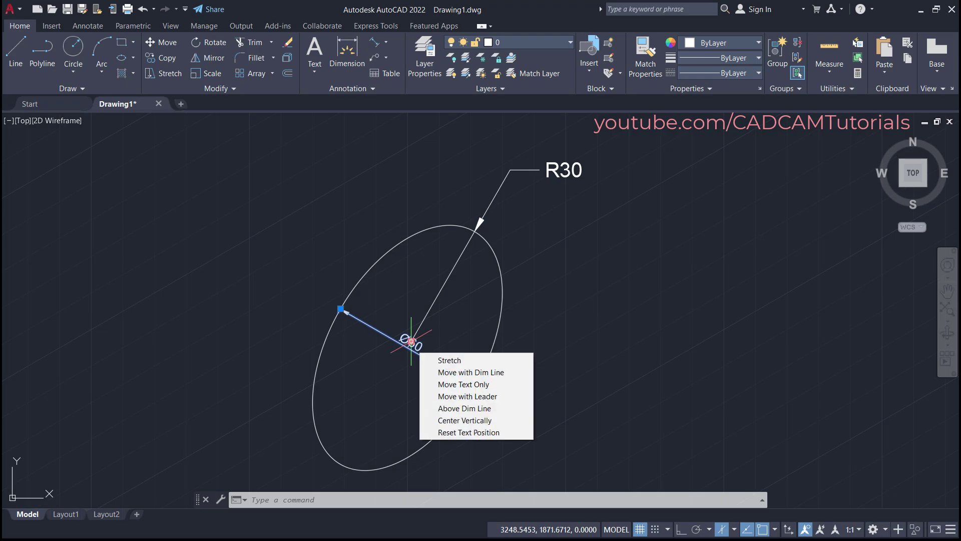
pyautogui.click(459, 372)
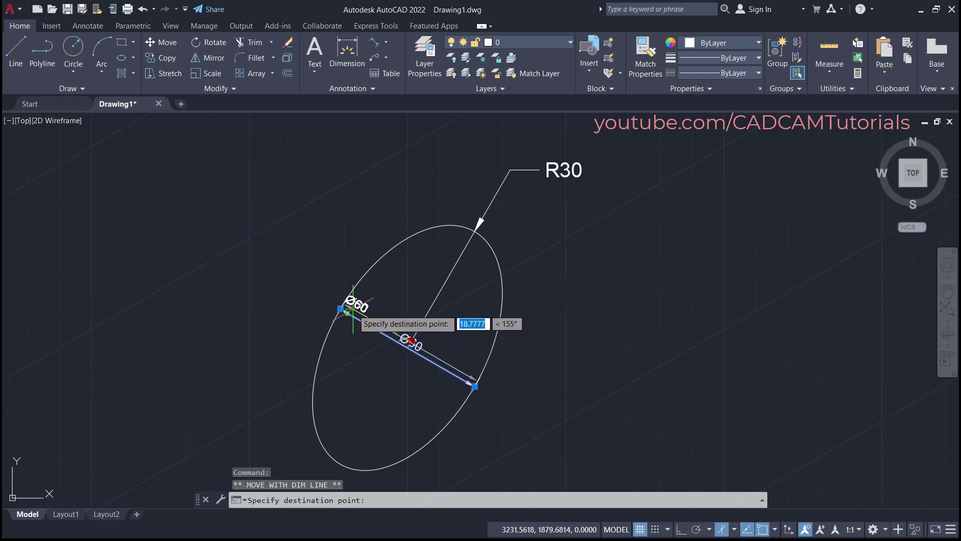
pyautogui.click(325, 300)
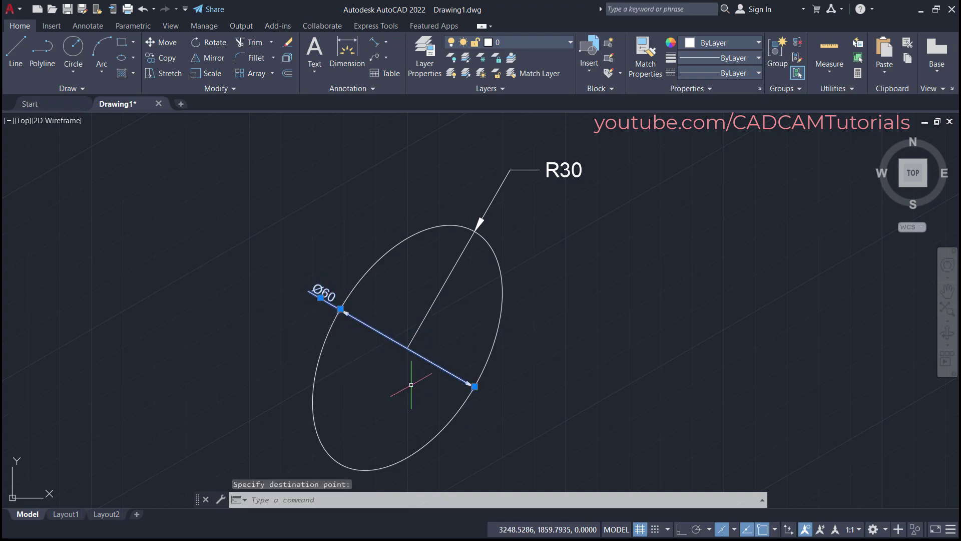
pyautogui.press('Escape')
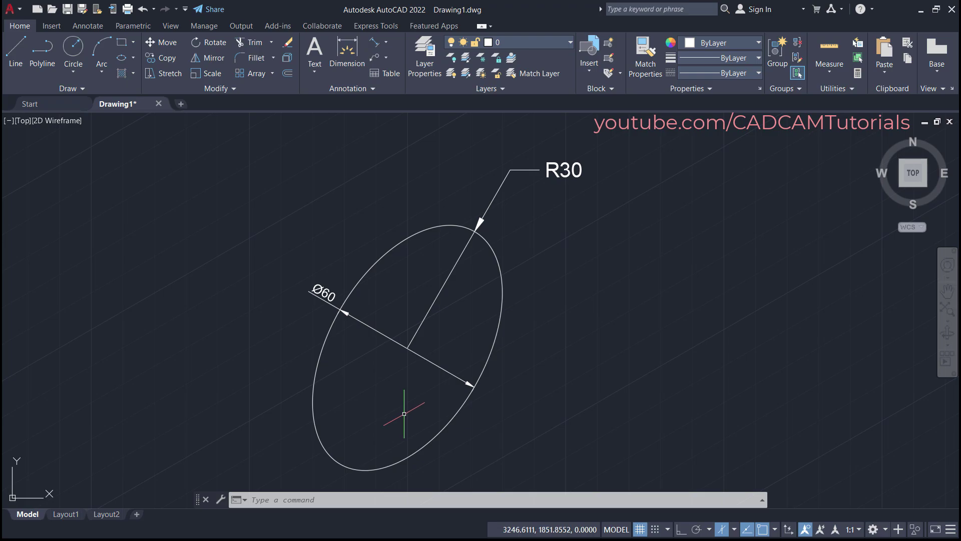
# - Pan the drawing up and start a new aligned dimension
pyautogui.moveTo(404, 413)
pyautogui.mouseDown(button='middle')
pyautogui.moveTo(403, 333)
pyautogui.moveTo(384, 345)
pyautogui.mouseUp(button='middle')
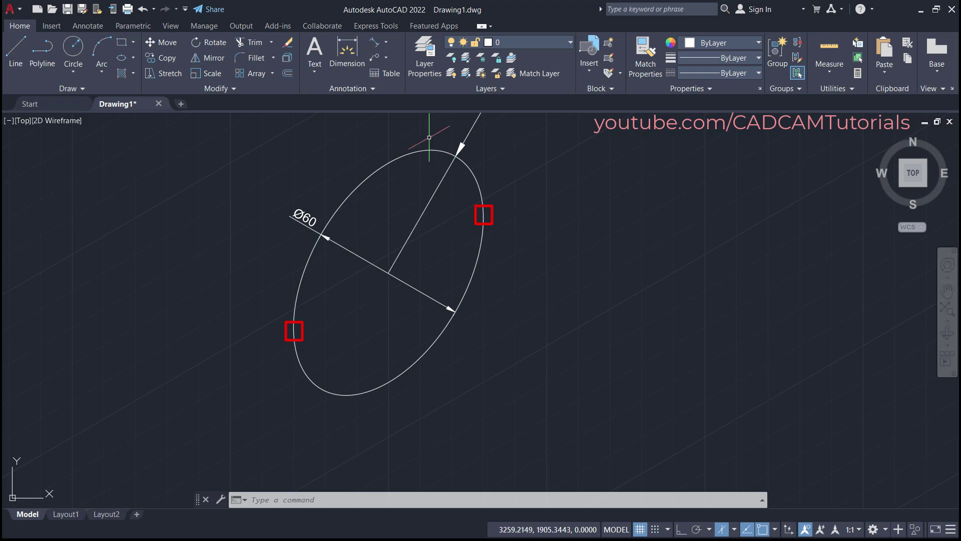
pyautogui.click(377, 43)
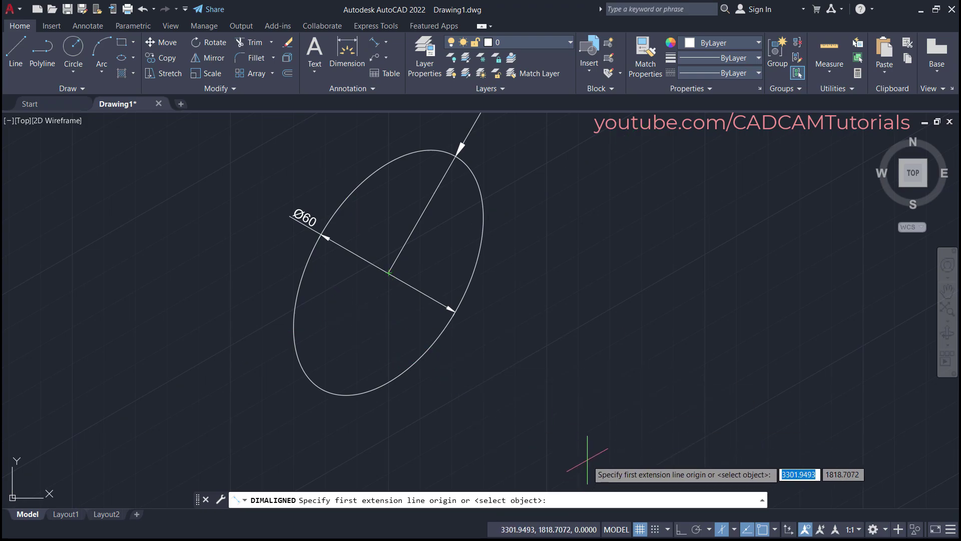
# - Switch object snap tracking to use all polar angle settings at 30° increments
pyautogui.click(709, 530)
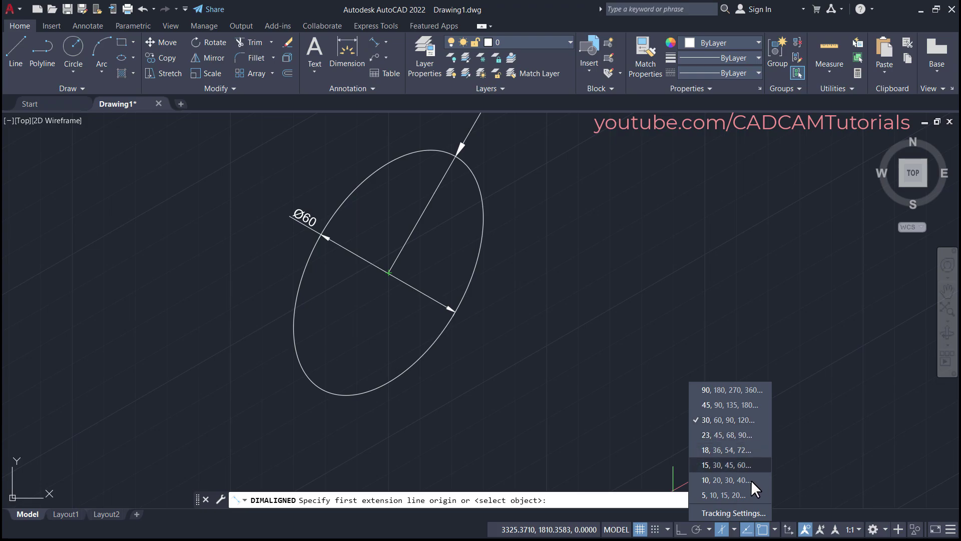
pyautogui.click(731, 512)
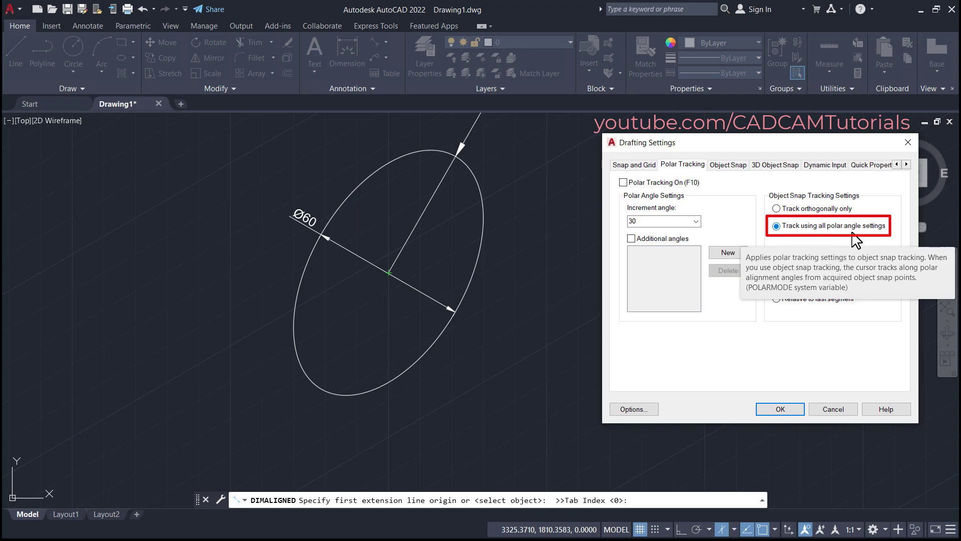
pyautogui.click(788, 411)
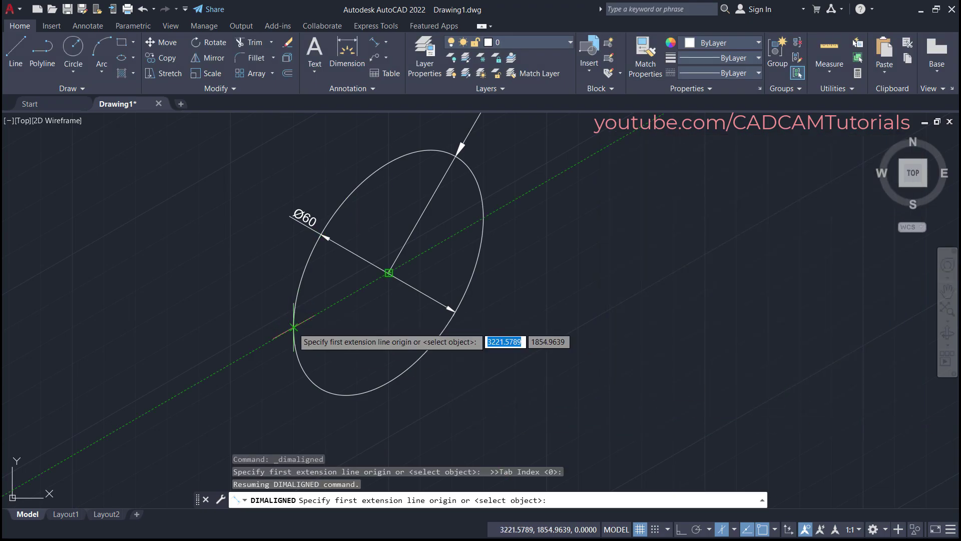
# - Dimension the ellipse's major axis as 60 along the 30° line, placed below-right
pyautogui.click(293, 327)
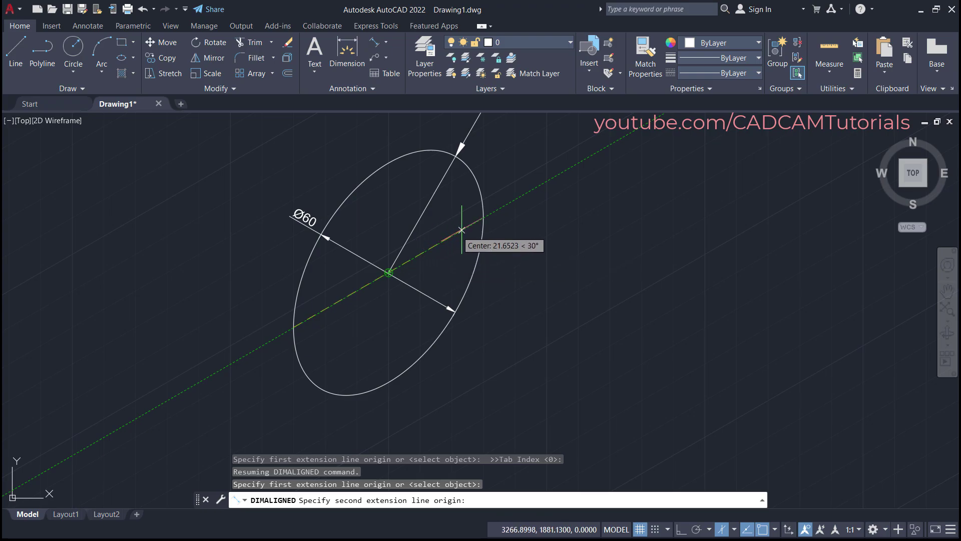
pyautogui.click(483, 218)
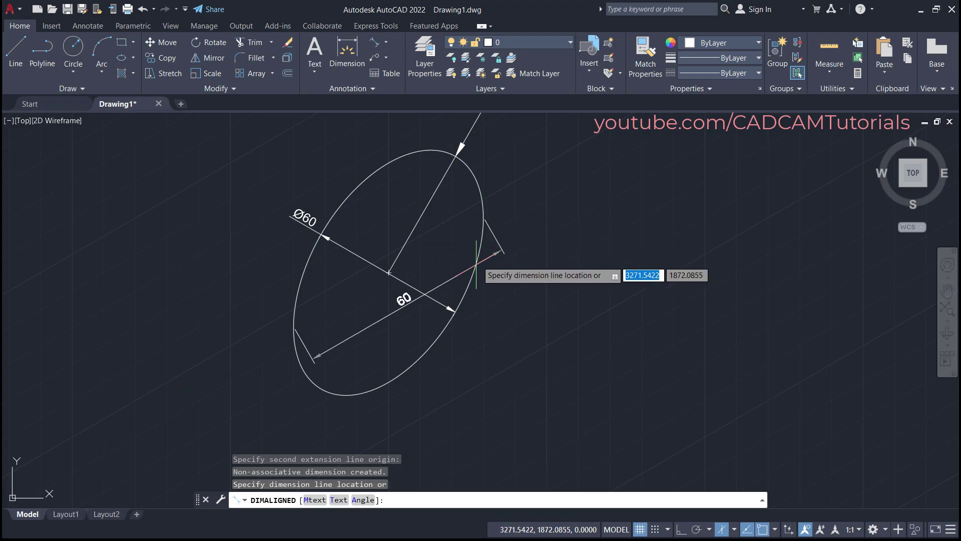
pyautogui.click(478, 386)
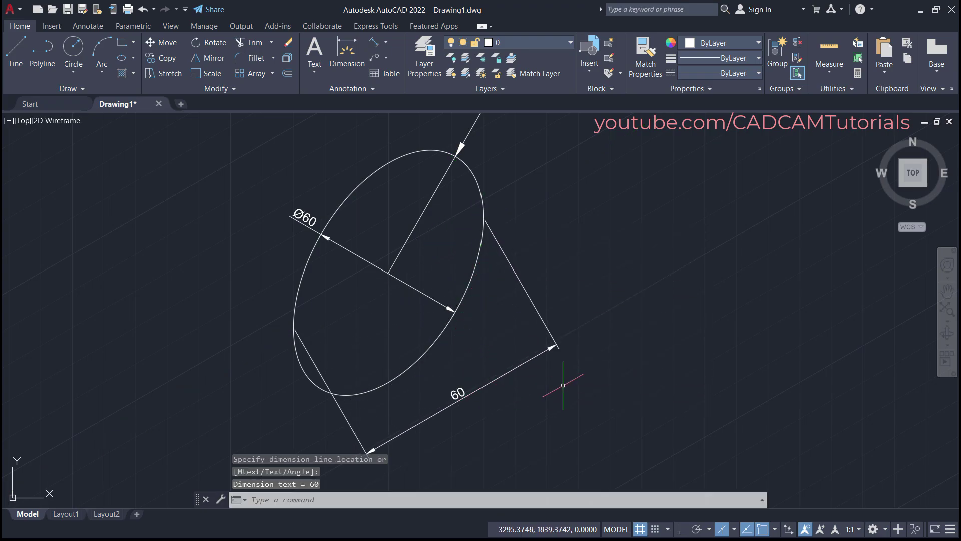
pyautogui.moveTo(490, 407); pyautogui.dragTo(509, 341, button='middle')
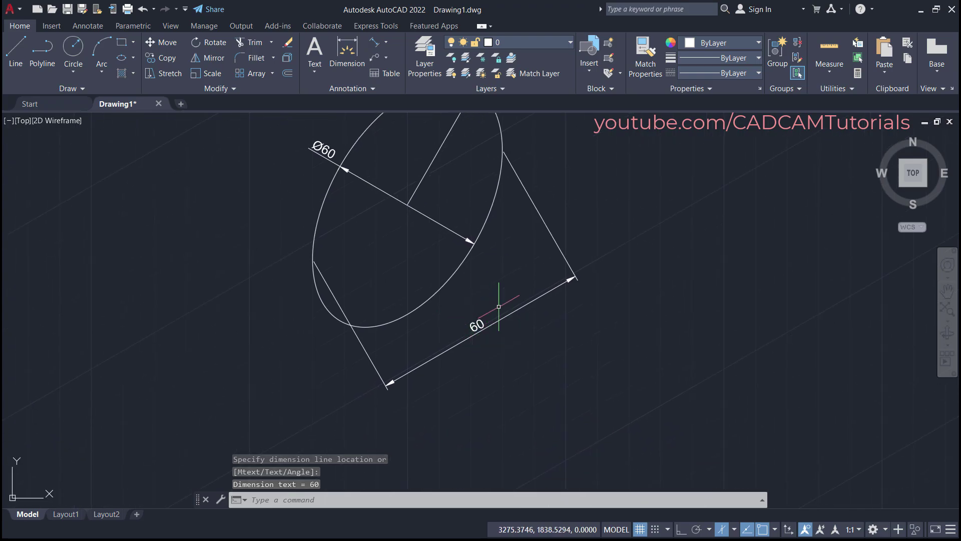
# - Insert the diameter symbol before 60 so the major-axis dimension reads Ø60
pyautogui.doubleClick(472, 324)
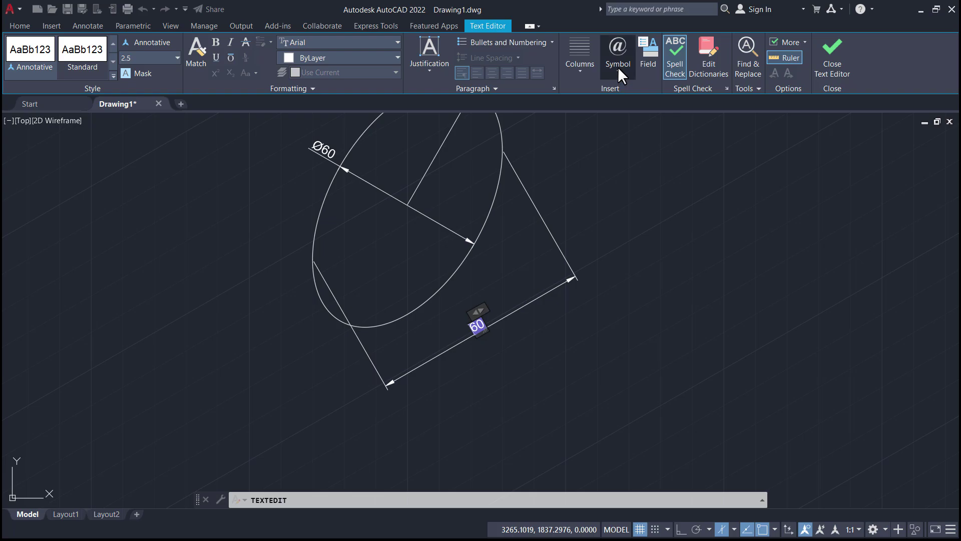
pyautogui.click(618, 67)
pyautogui.click(631, 114)
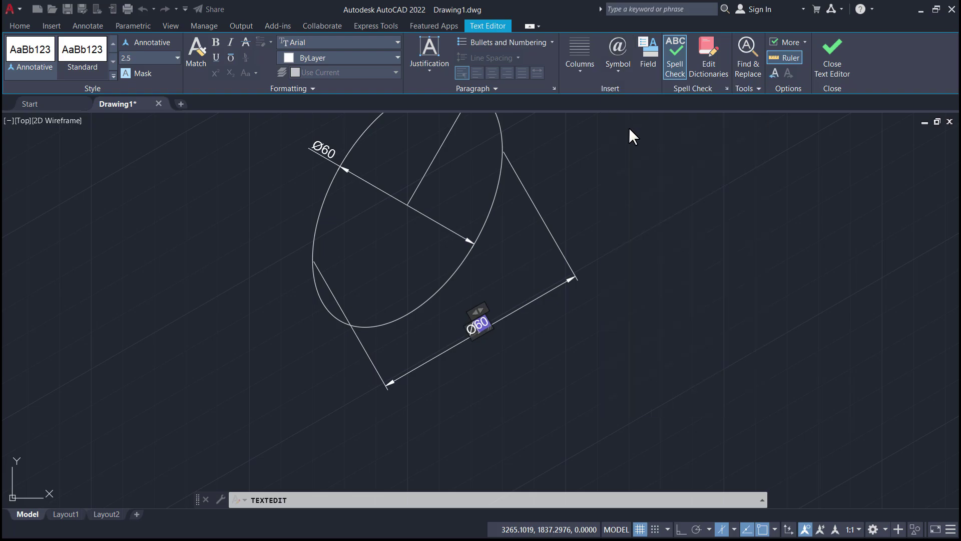
pyautogui.click(629, 295)
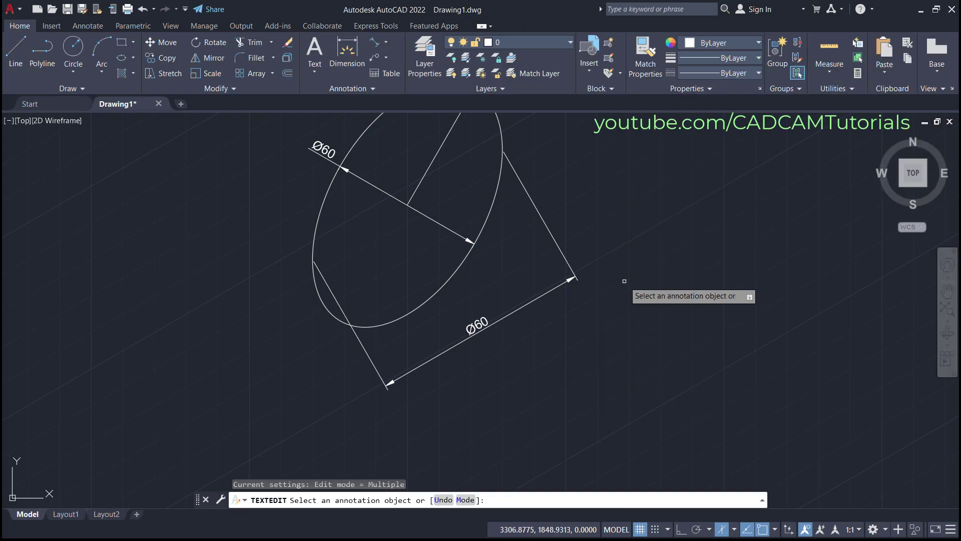
pyautogui.press('Escape')
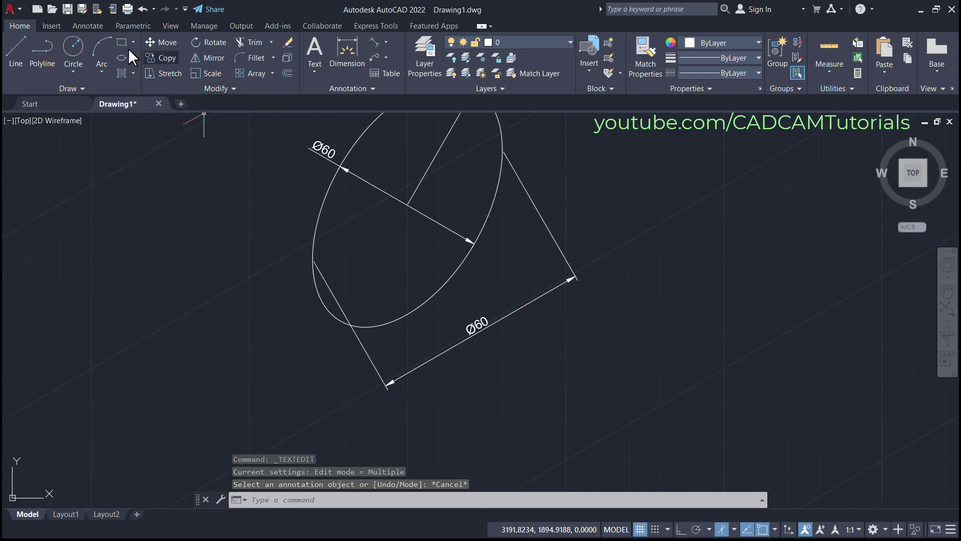
# - Oblique the lower Ø60 dimension by 90° so its extension lines run vertically
pyautogui.click(94, 25)
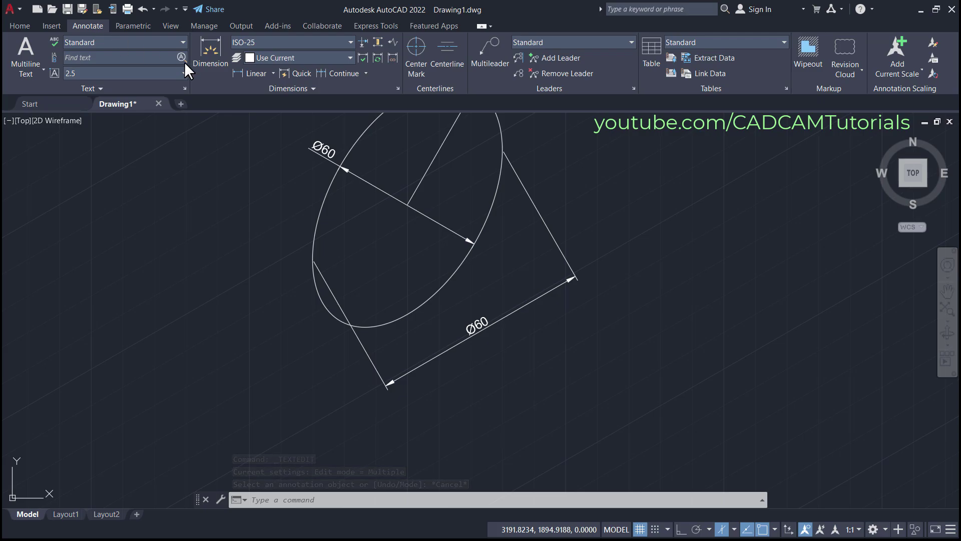
pyautogui.click(285, 86)
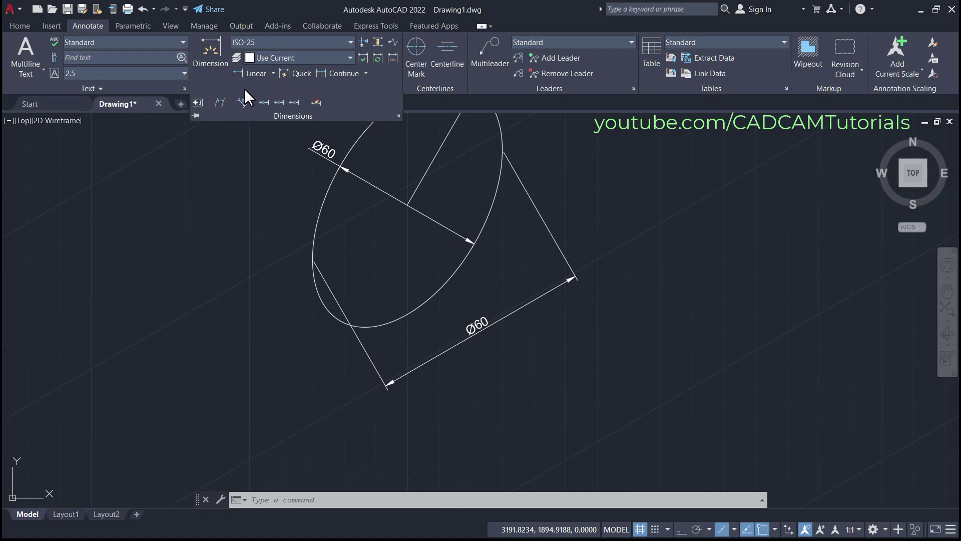
pyautogui.click(219, 102)
pyautogui.click(379, 375)
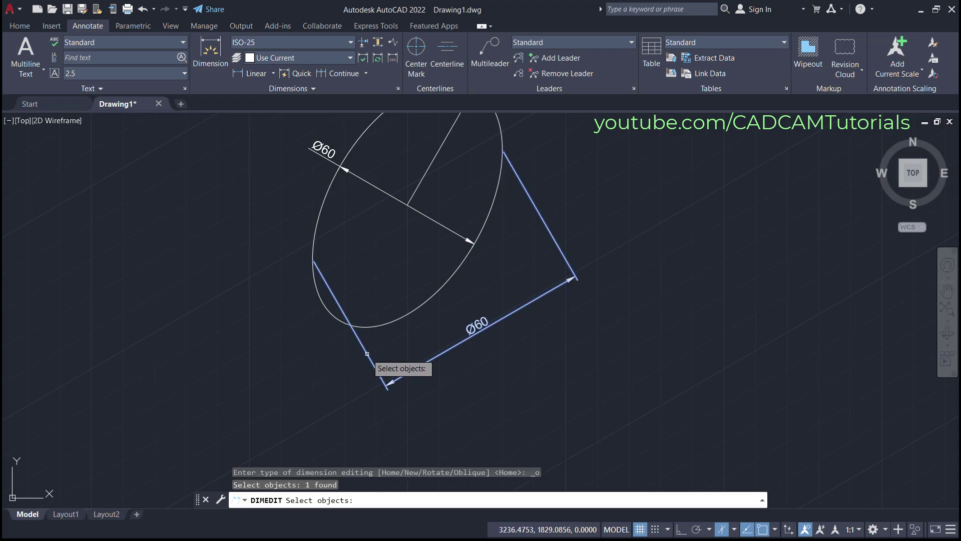
pyautogui.press('Return')
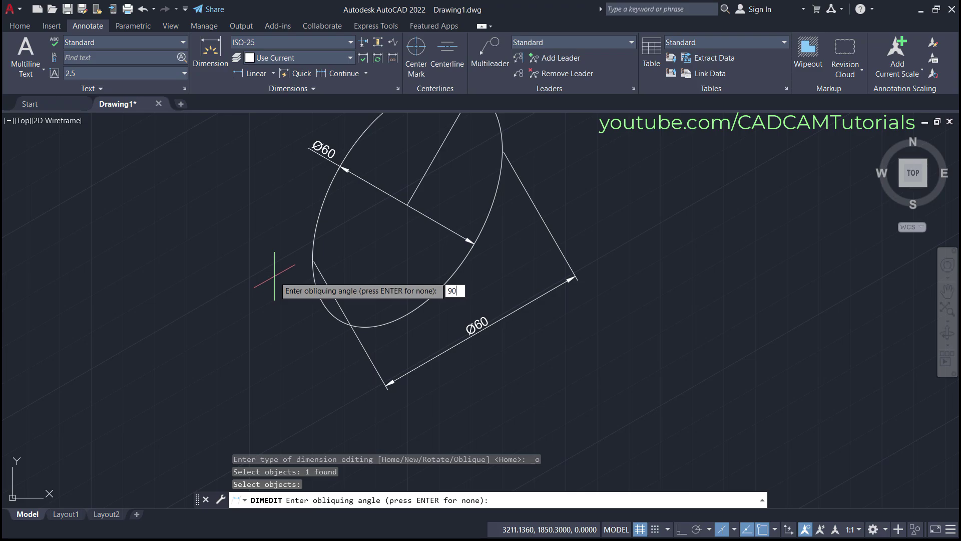
pyautogui.press('Return')
# - Zoom out, select the lower Ø60 dimension and grab its text grip to reposition it
pyautogui.middleClick(580, 241)
pyautogui.middleClick(580, 240)
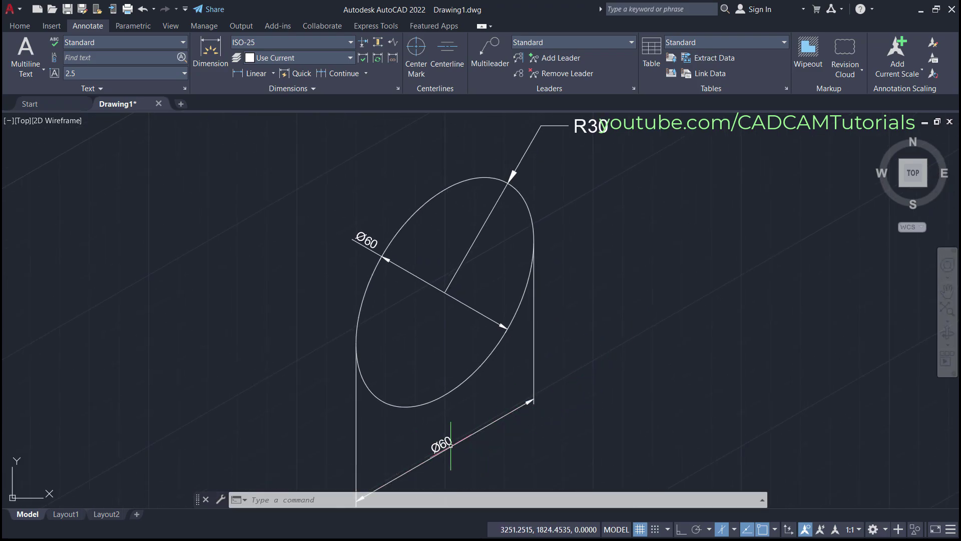
pyautogui.click(474, 432)
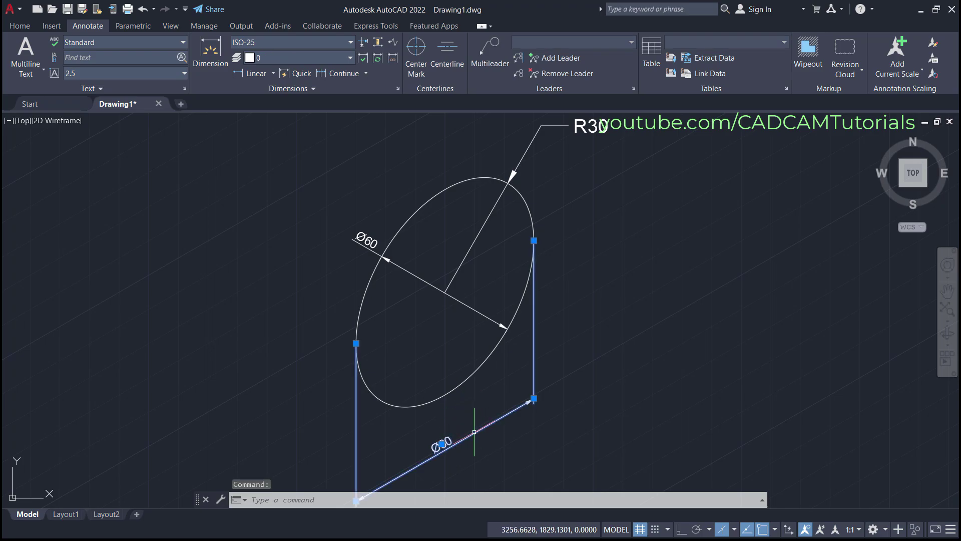
pyautogui.click(442, 443)
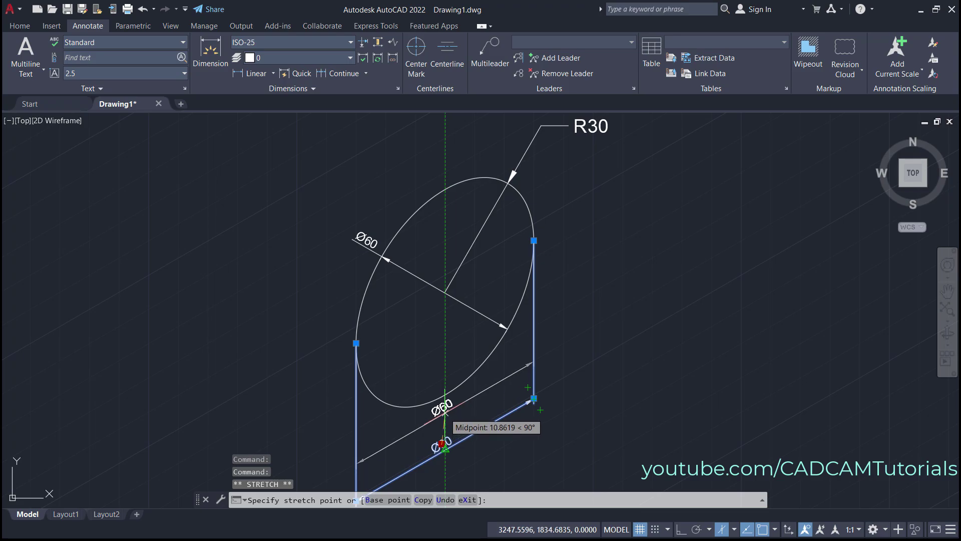